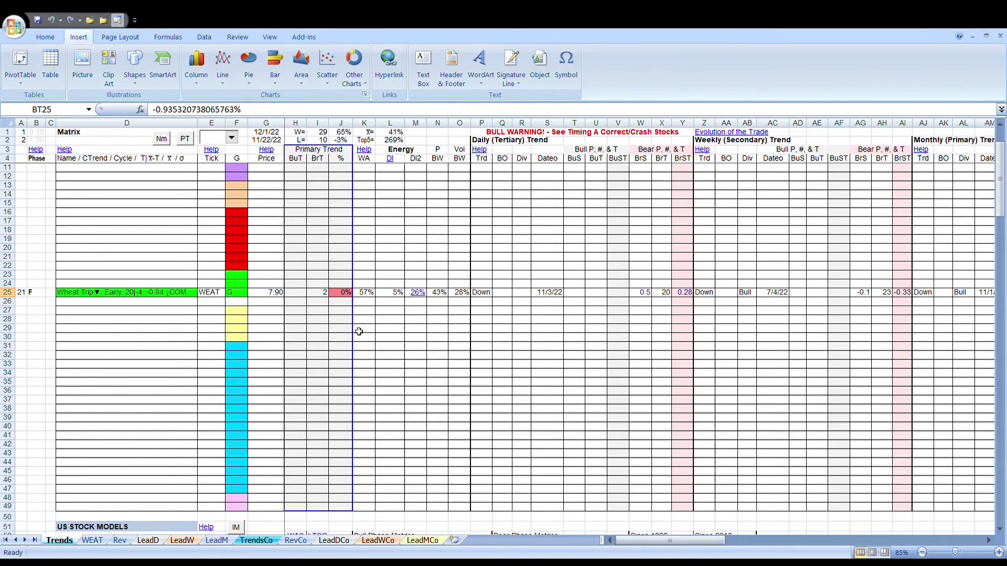
Switch from the Trends sheet to the LeadM sheet of monthly primary-trend leaders.
left_click(216, 540)
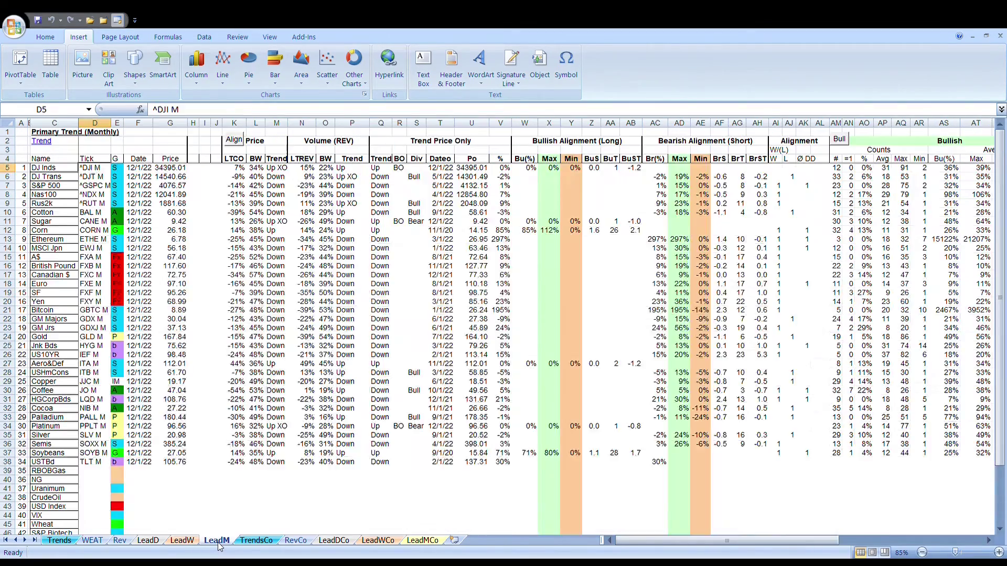